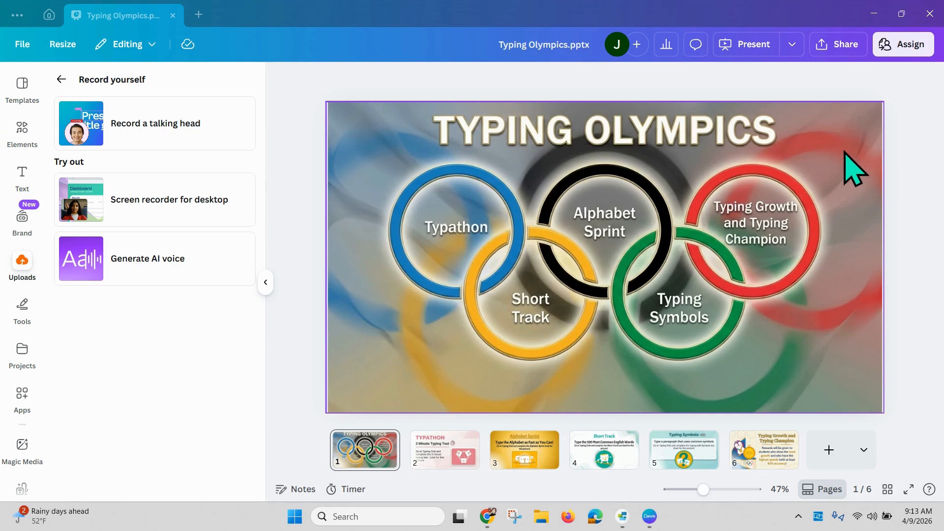
# - Detach the full-page Typing Olympics image on page 1 from the background and split it into editable elements with Magic Layers
pyautogui.click(855, 160)
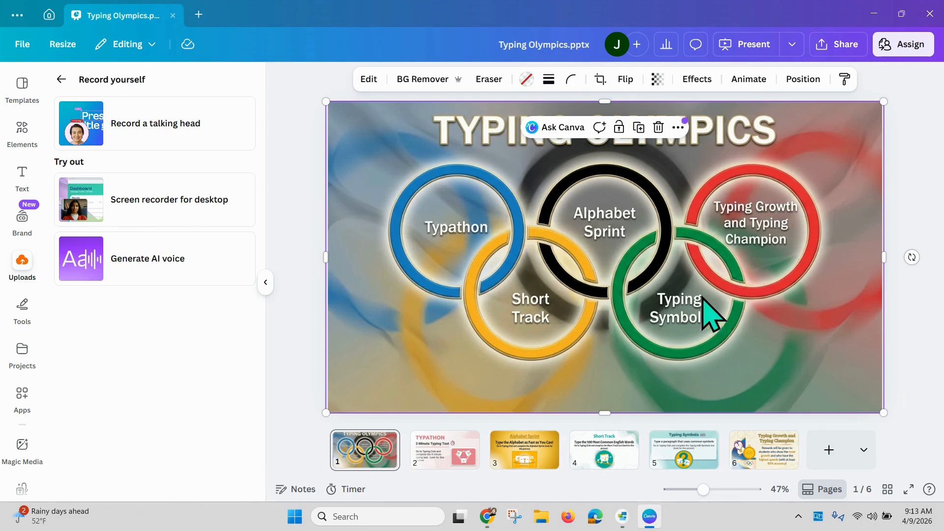
pyautogui.click(915, 164)
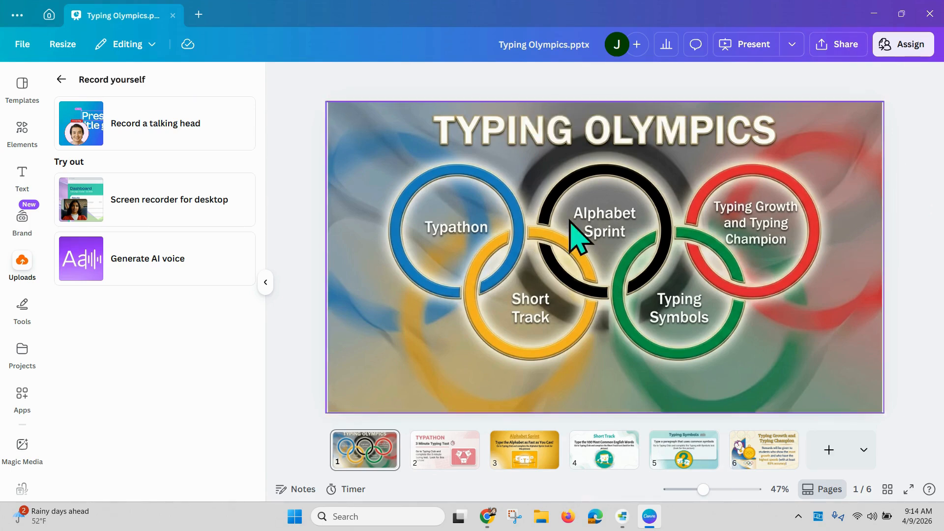
pyautogui.click(385, 161)
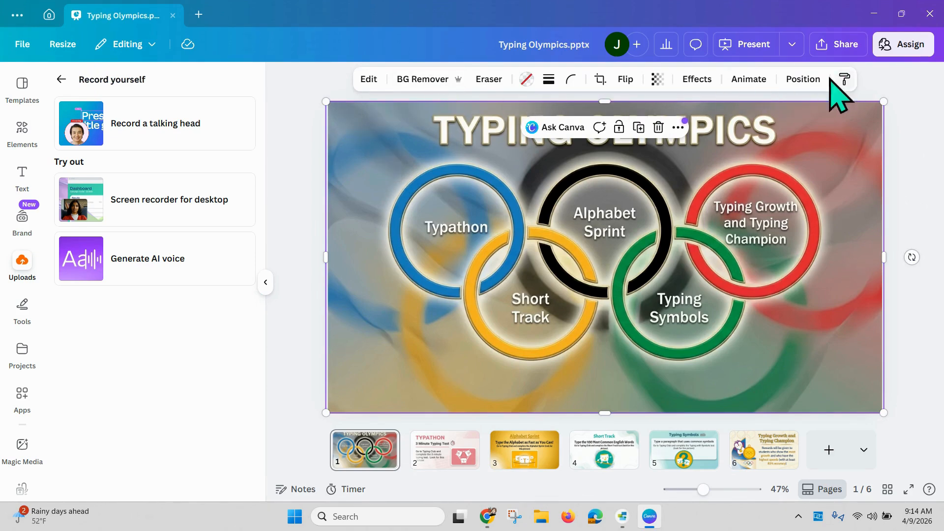
pyautogui.click(364, 85)
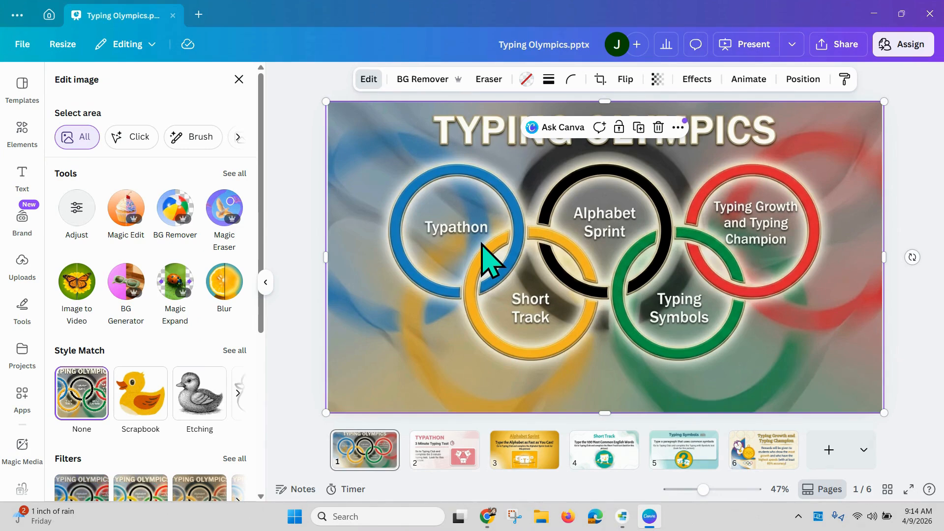
pyautogui.rightClick(380, 177)
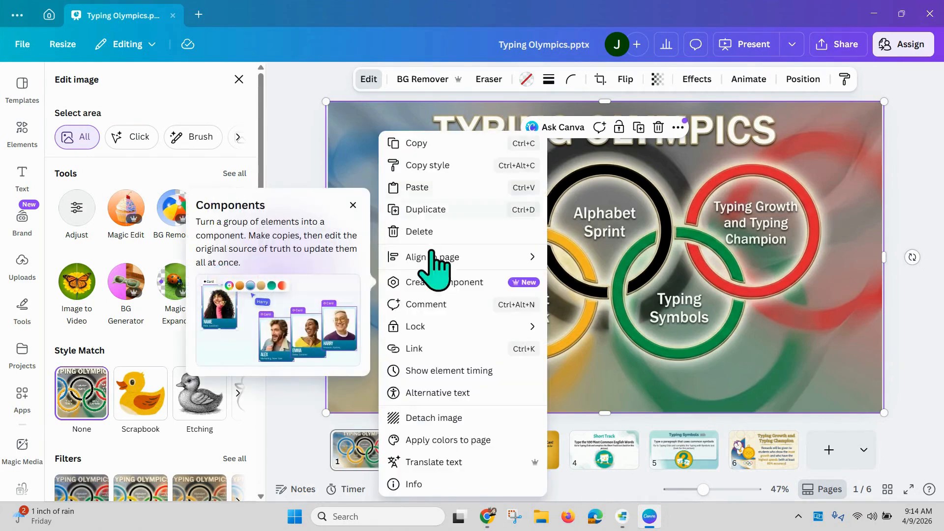
pyautogui.click(439, 420)
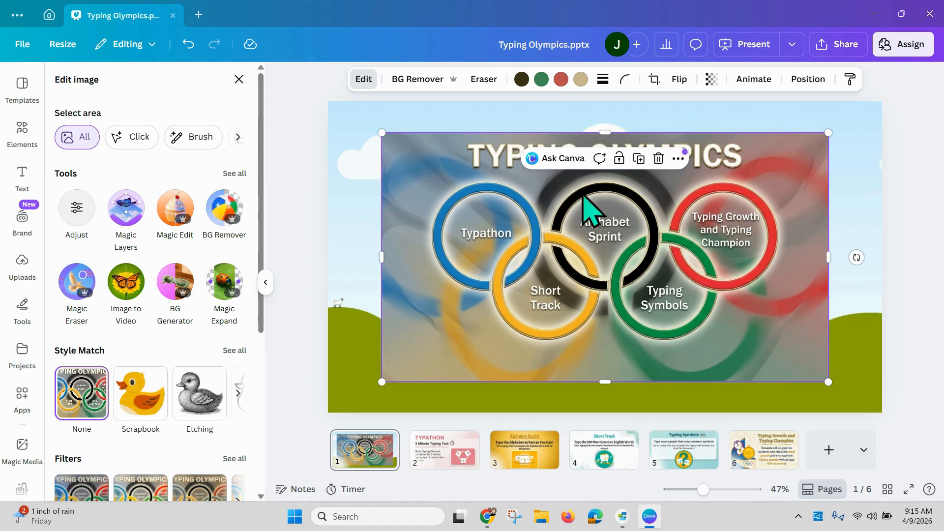
pyautogui.click(126, 211)
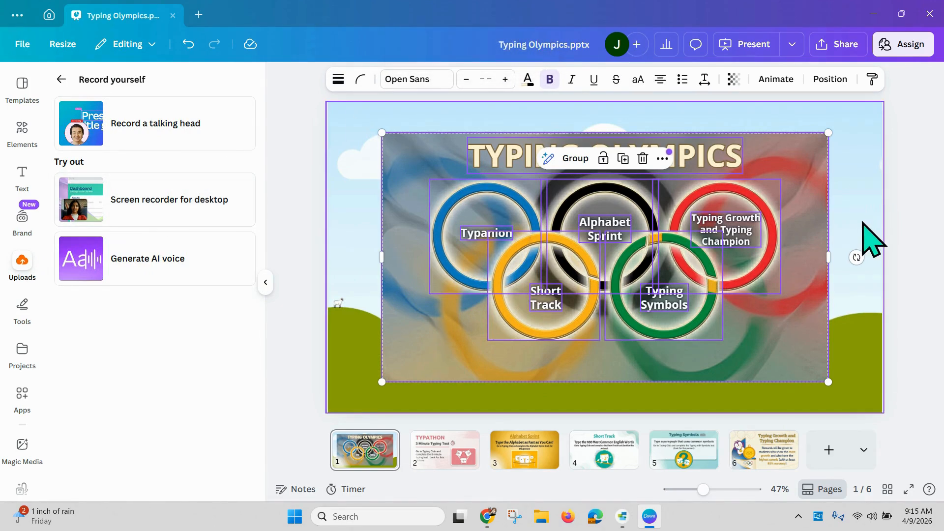
# - Enlarge the separated blurred-rings background image so it fills the whole page
pyautogui.click(808, 209)
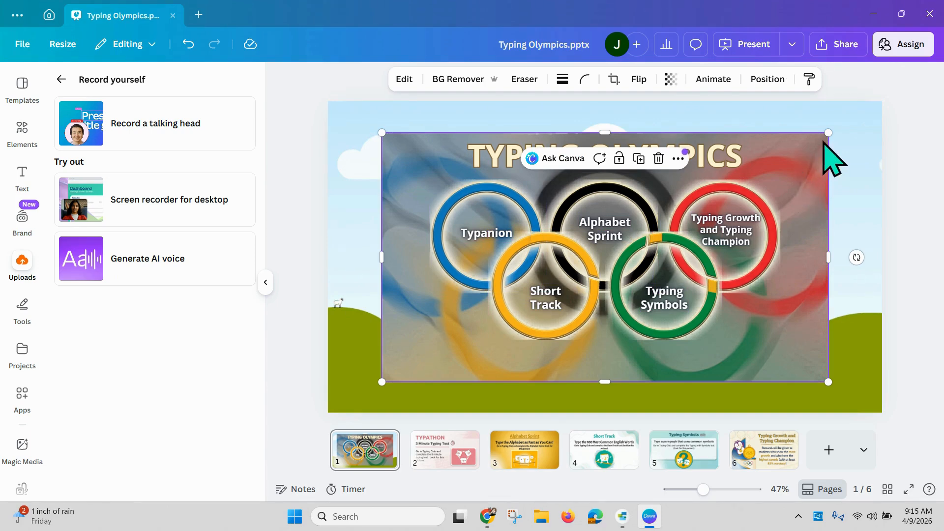
pyautogui.moveTo(828, 133); pyautogui.dragTo(881, 101)
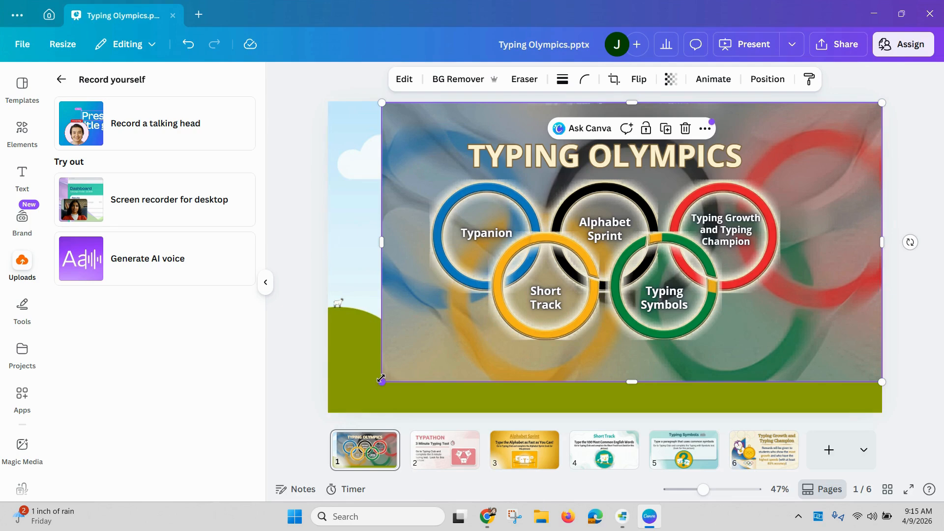
pyautogui.moveTo(381, 381); pyautogui.dragTo(328, 411)
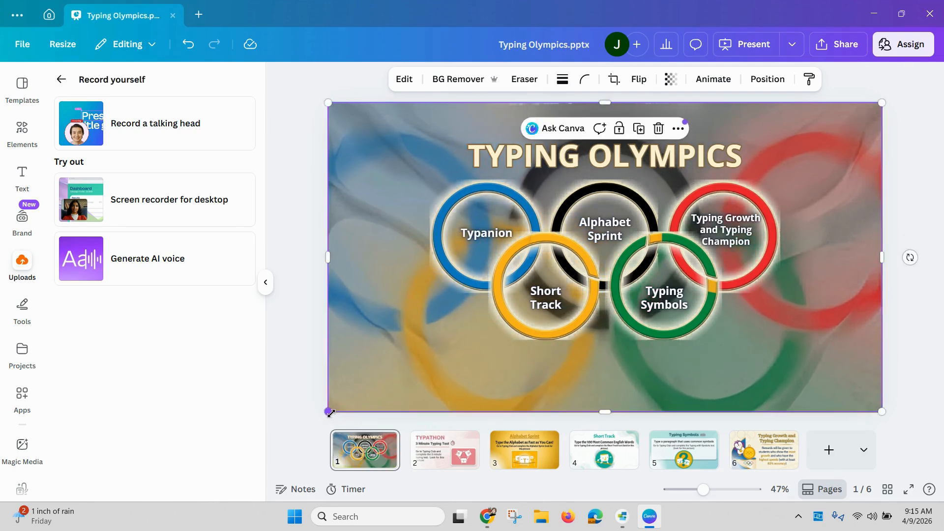
pyautogui.click(507, 162)
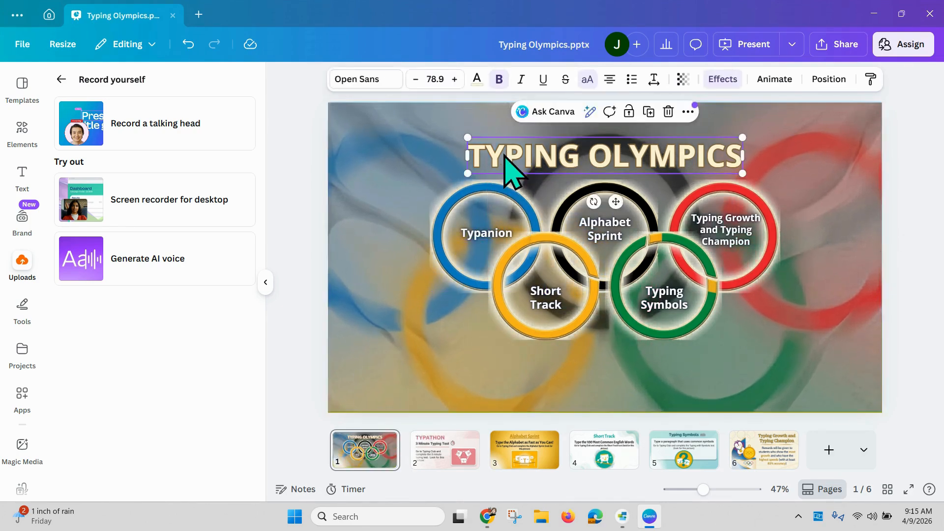
pyautogui.click(522, 156)
pyautogui.doubleClick(527, 159)
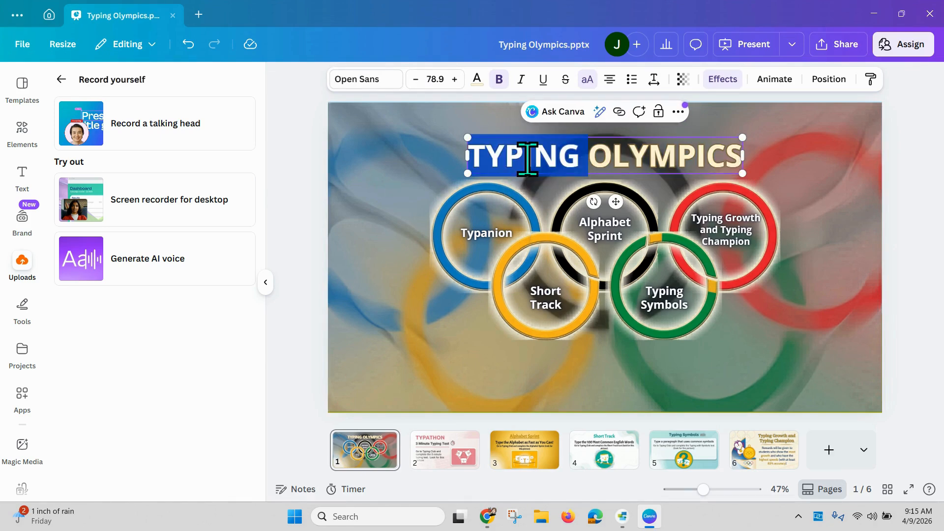
# - Replace the label in the blue ring with "Typathon" and widen its text box so the word fits on one line
pyautogui.doubleClick(481, 231)
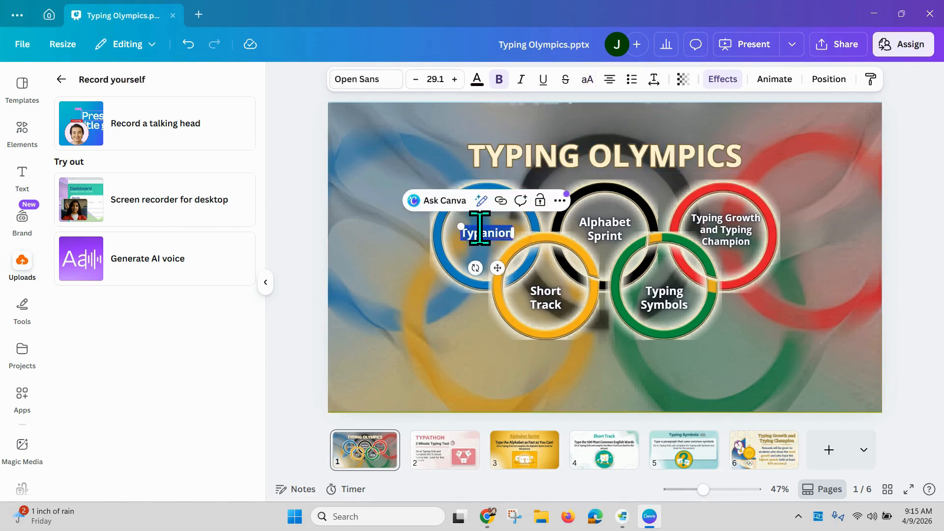
pyautogui.click(480, 231)
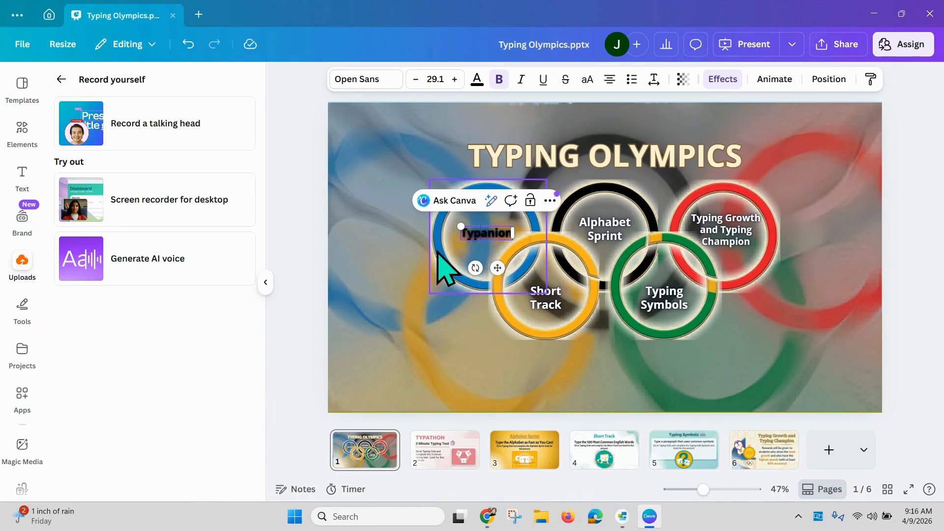
pyautogui.doubleClick(490, 232)
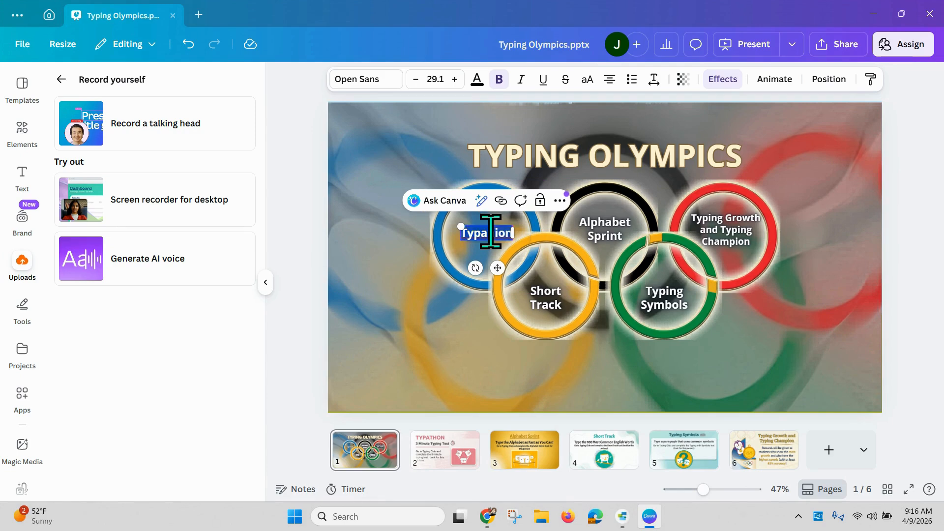
pyautogui.write('Typa')
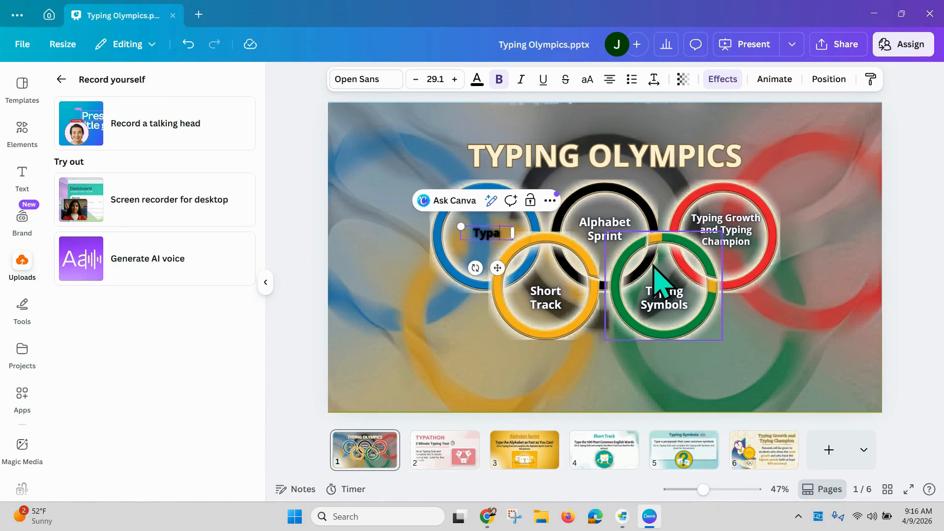
pyautogui.write('thon')
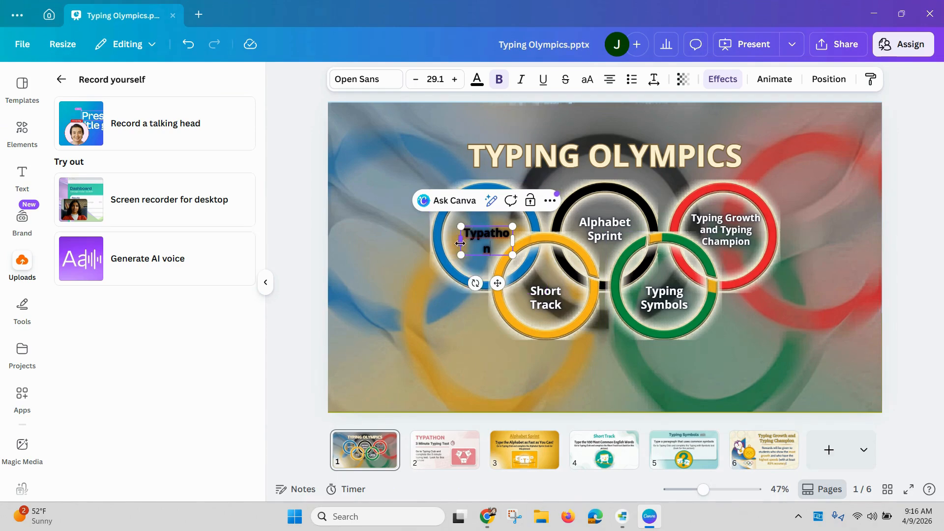
pyautogui.moveTo(460, 242)
pyautogui.mouseDown()
pyautogui.moveTo(453, 259)
pyautogui.moveTo(450, 238)
pyautogui.mouseUp()
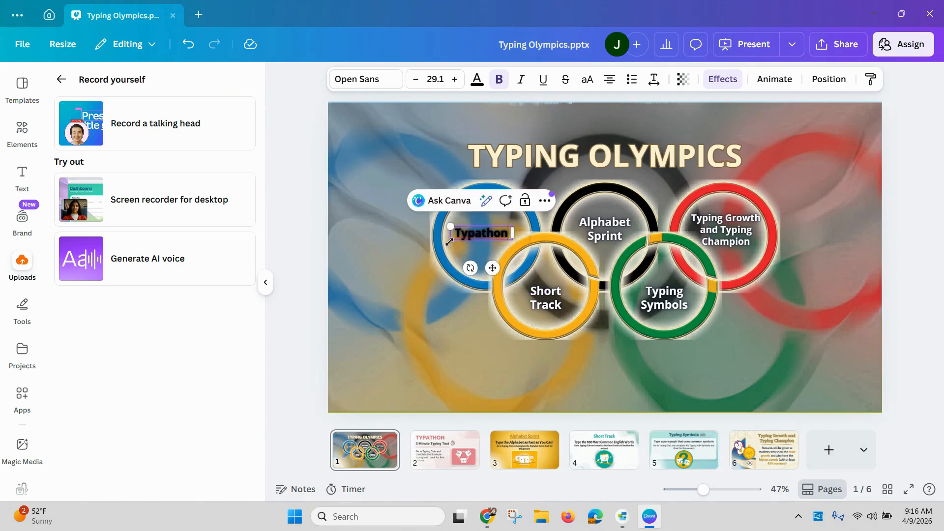
# - Set the text color of the "Typathon" label to white
pyautogui.doubleClick(474, 233)
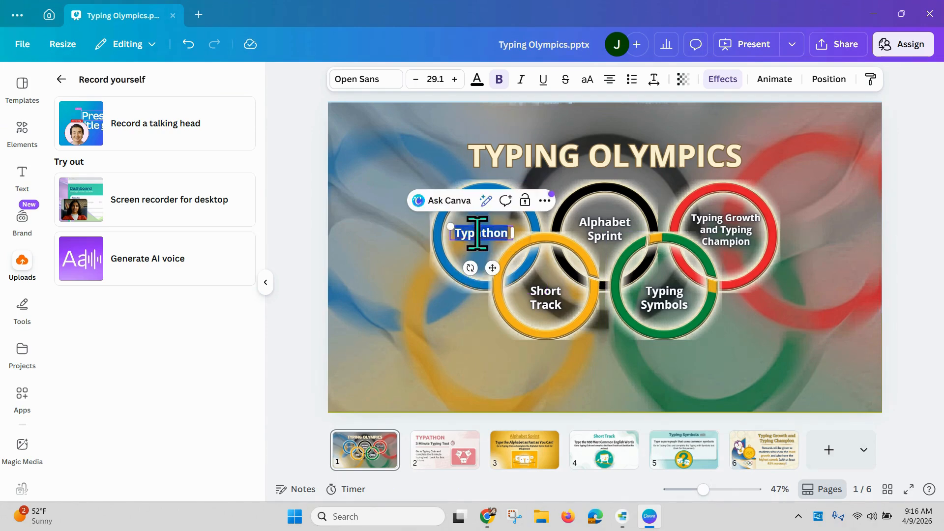
pyautogui.click(475, 79)
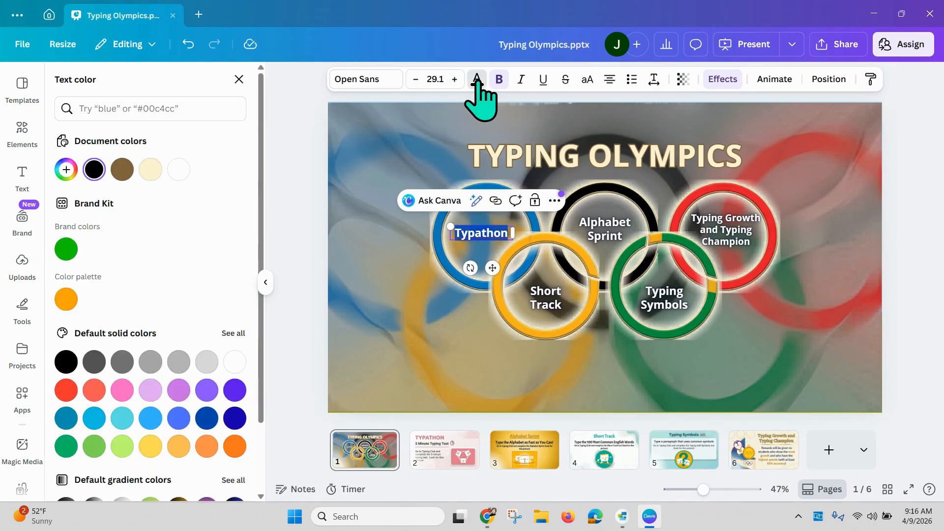
pyautogui.click(234, 363)
pyautogui.click(392, 275)
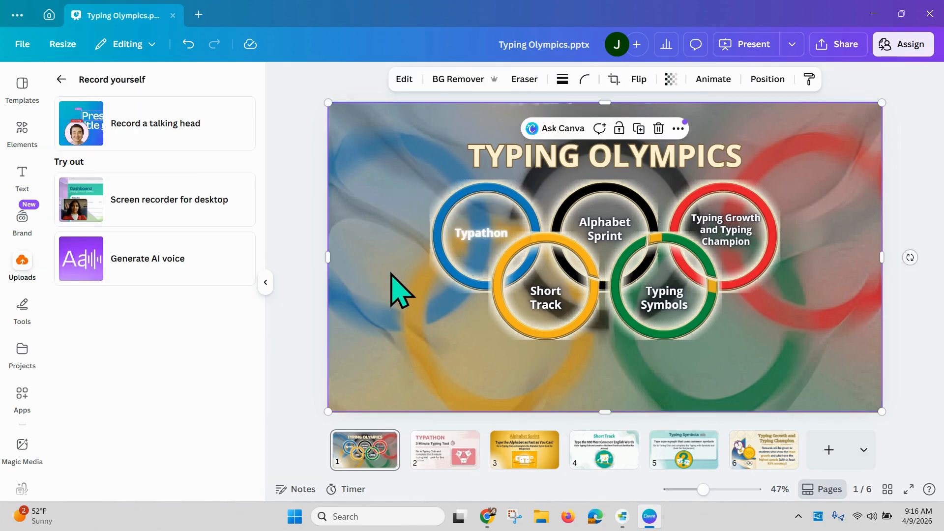
# - Apply the Outline text effect to the "Typathon" label in the blue ring
pyautogui.click(480, 233)
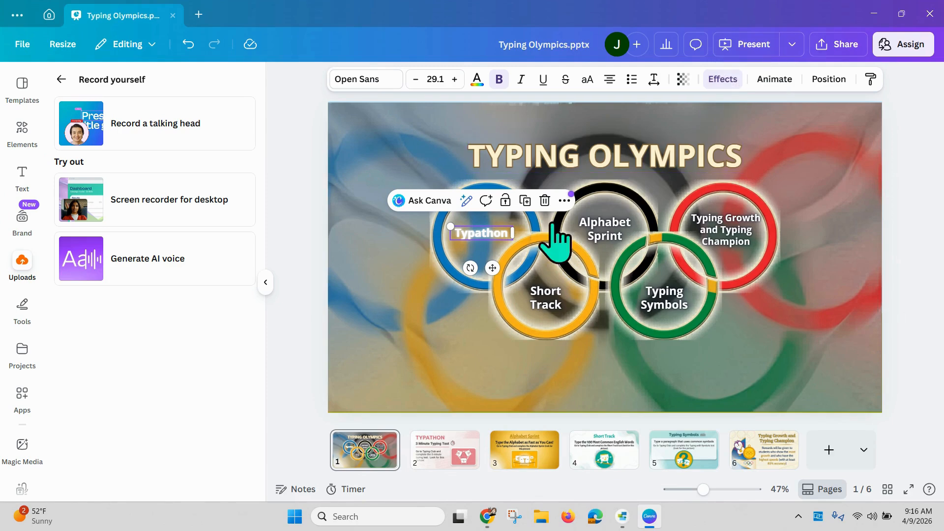
pyautogui.click(722, 80)
pyautogui.scroll(-3, 162, 310)
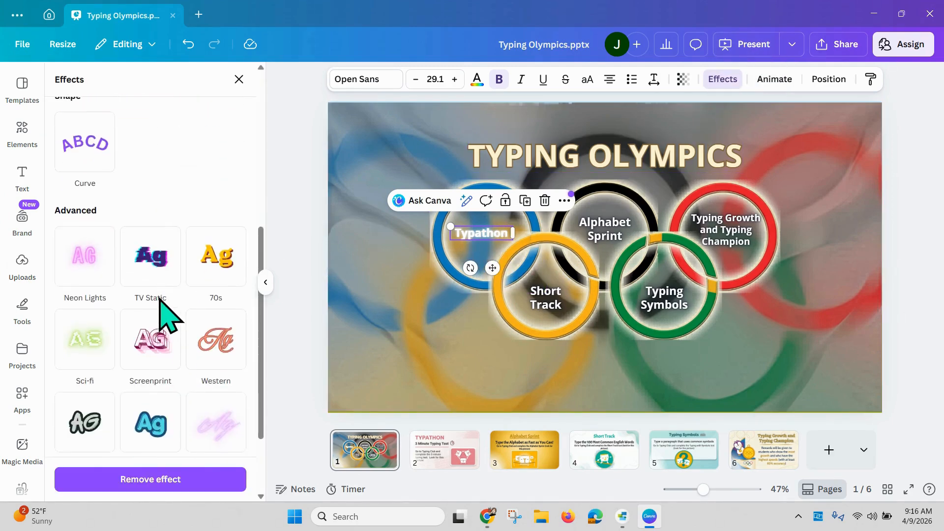
pyautogui.scroll(4, 165, 312)
pyautogui.scroll(-5, 165, 313)
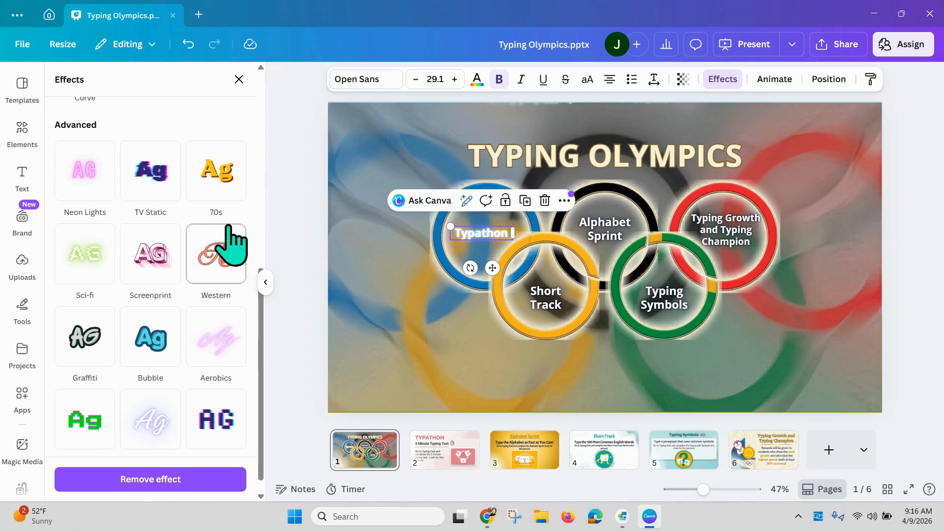
pyautogui.scroll(5, 227, 241)
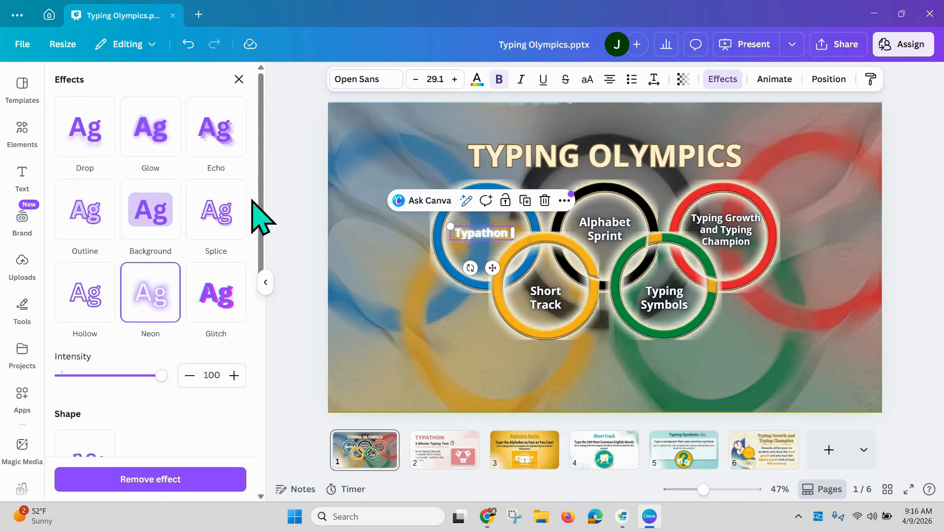
pyautogui.click(86, 224)
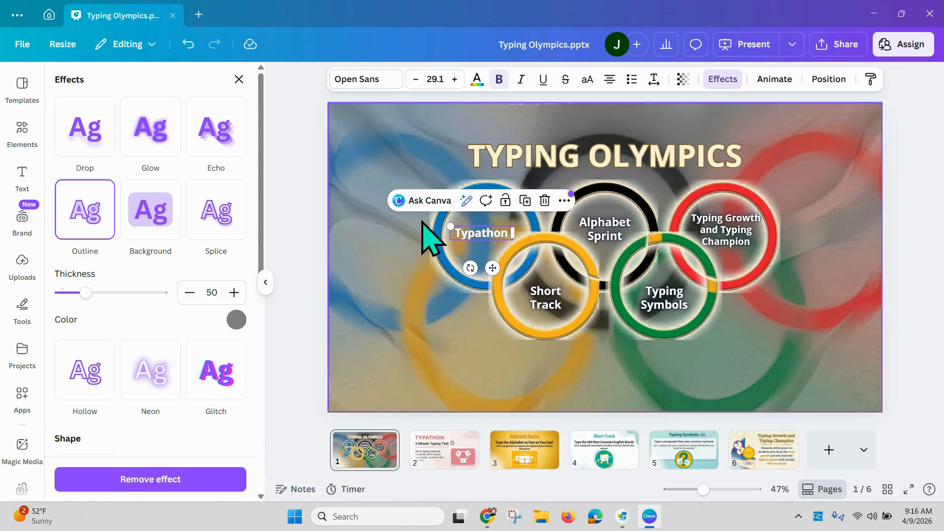
# - Link the "Typathon" label to page 2 of this document
pyautogui.click(564, 200)
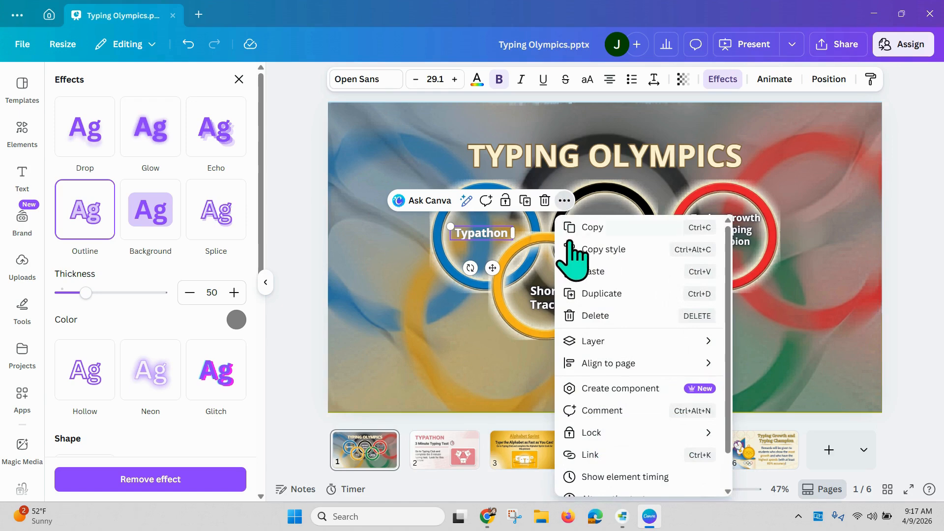
pyautogui.click(598, 455)
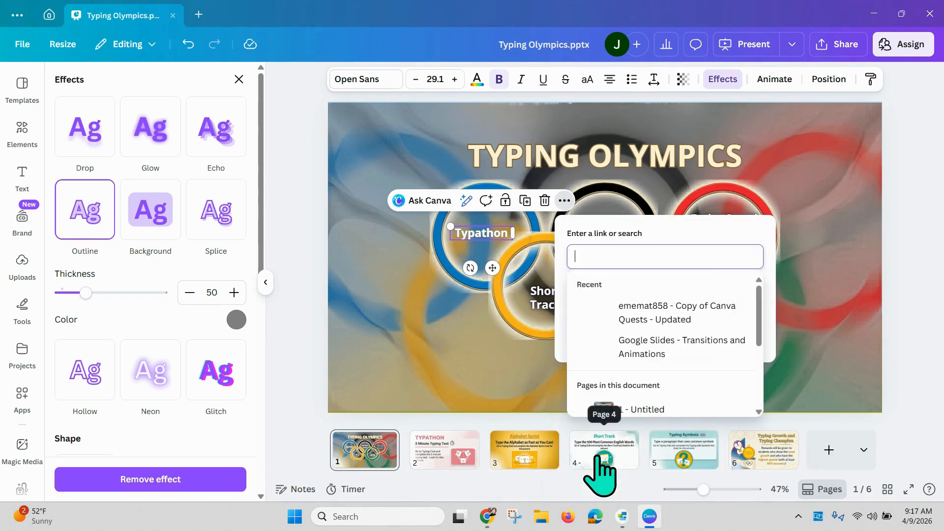
pyautogui.scroll(-1, 638, 383)
pyautogui.scroll(-2, 654, 386)
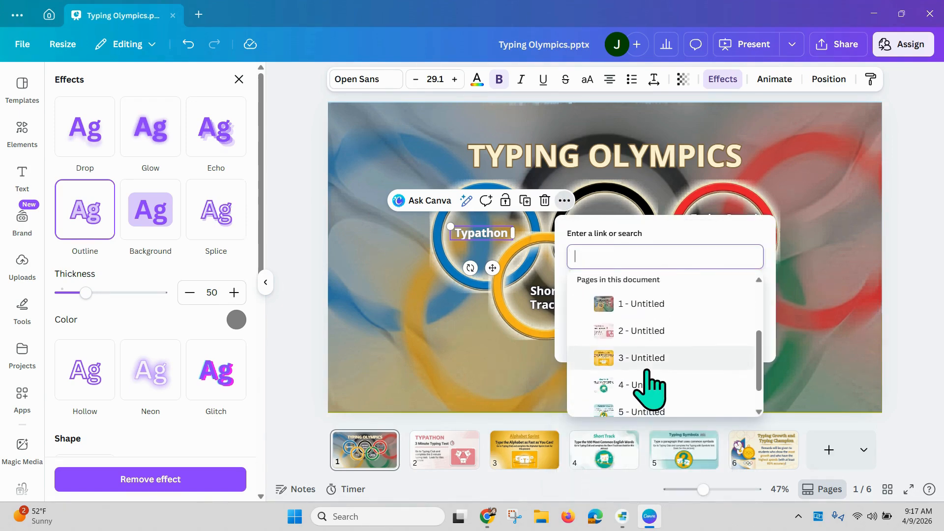
pyautogui.click(637, 336)
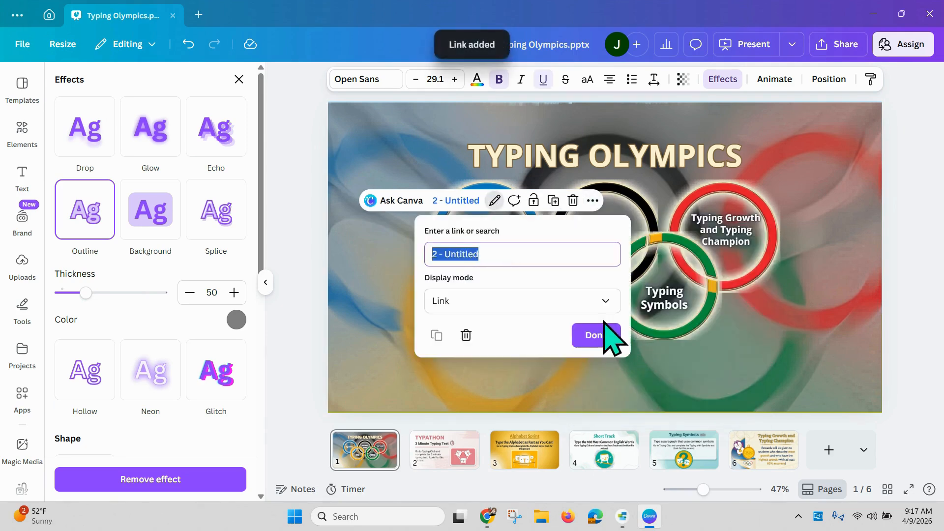
pyautogui.click(592, 335)
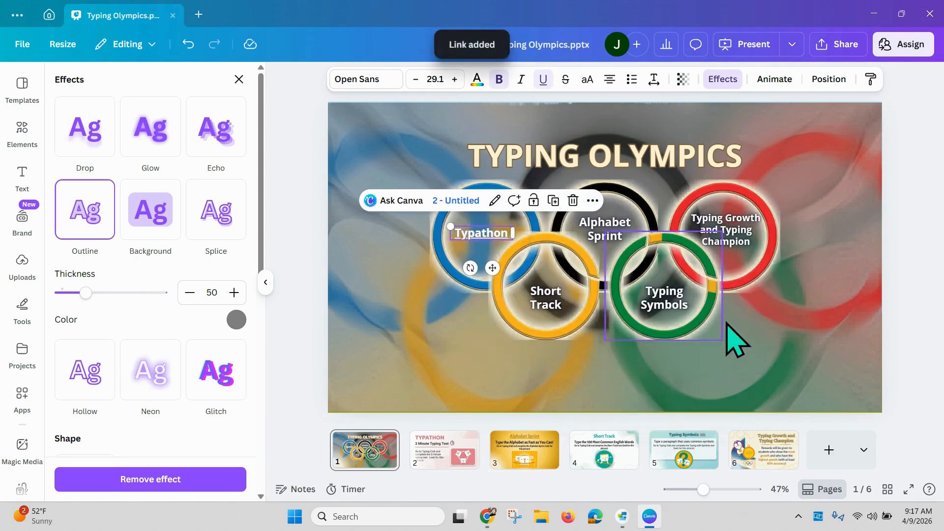
pyautogui.click(805, 328)
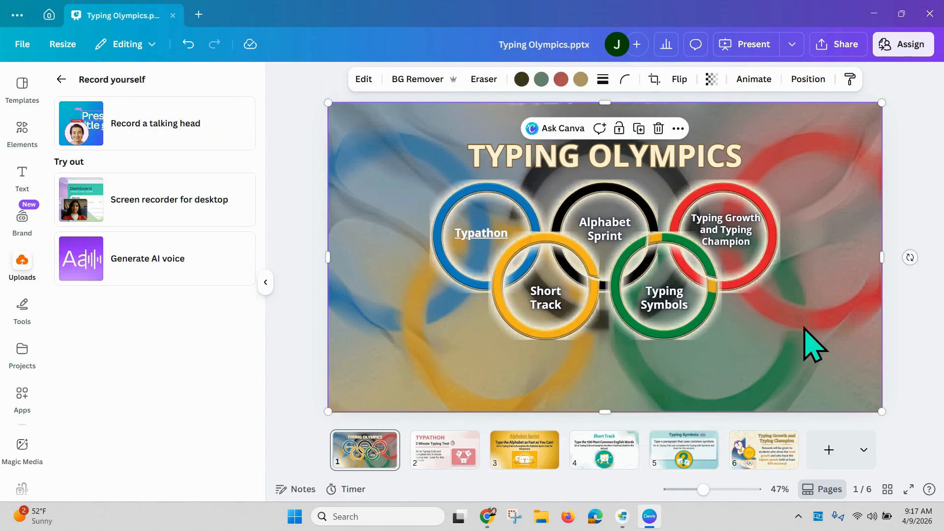
# - Look through the Typathon, Alphabet Sprint and Short Track event pages to check how each is built
pyautogui.click(441, 447)
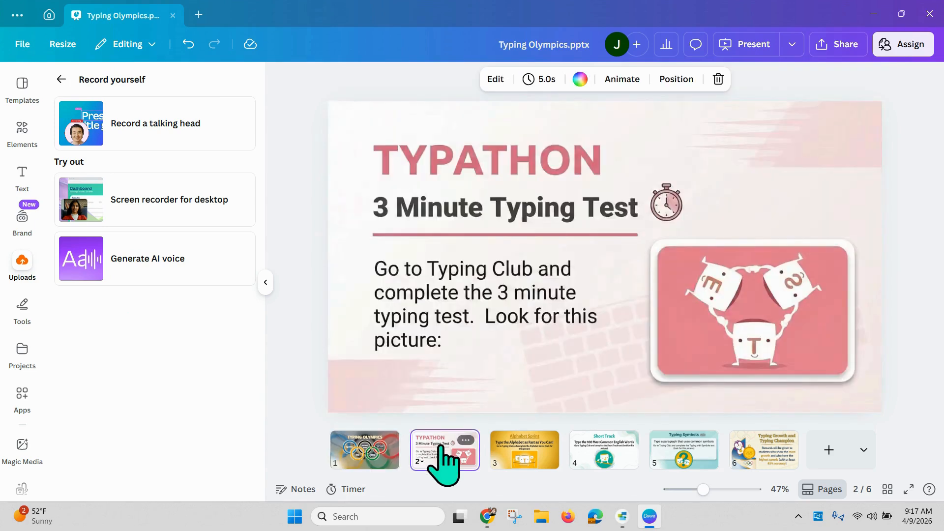
pyautogui.click(538, 292)
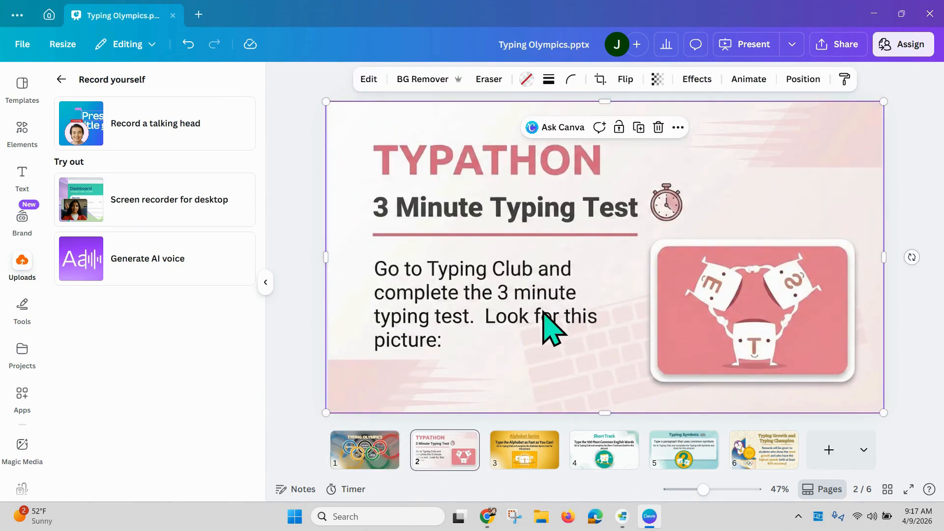
pyautogui.click(535, 446)
pyautogui.click(625, 452)
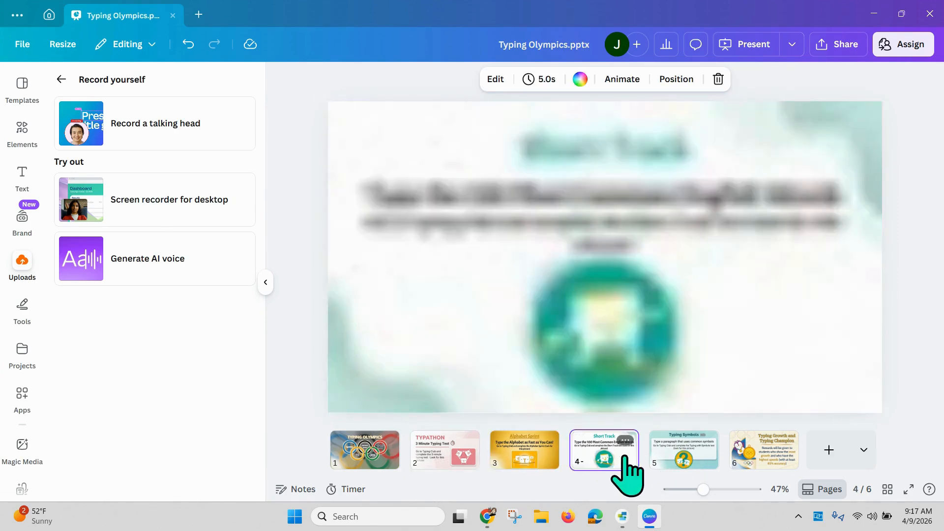
# - Detach the Typing Symbols page's image from the background and split it into editable elements with Magic Layers
pyautogui.click(695, 457)
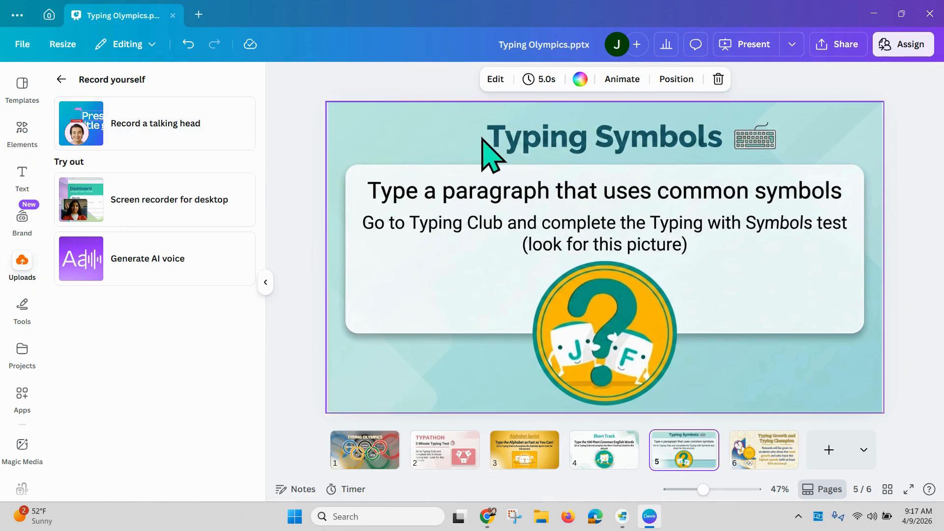
pyautogui.click(495, 80)
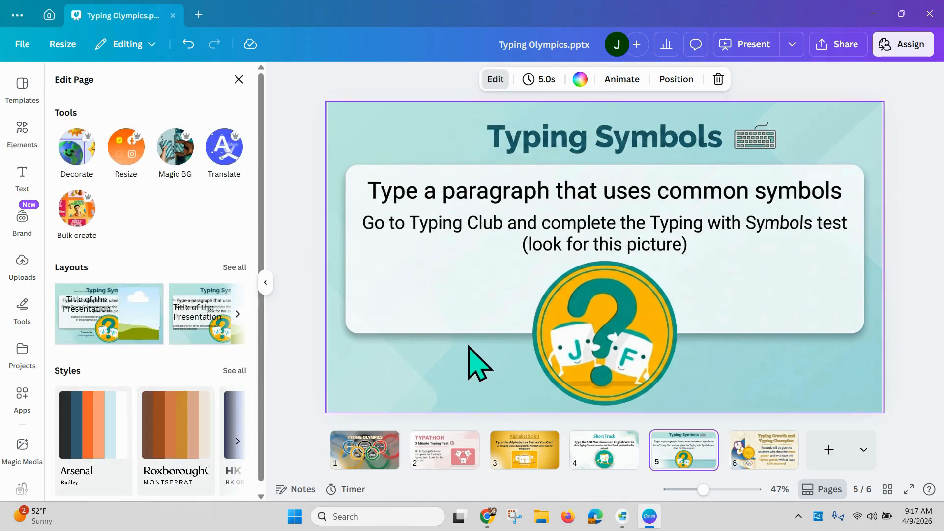
pyautogui.rightClick(468, 364)
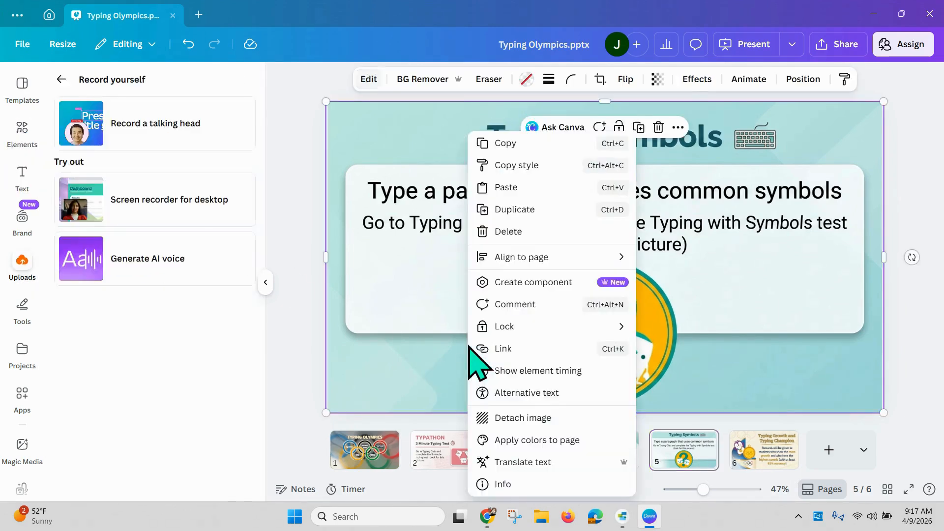
pyautogui.click(524, 422)
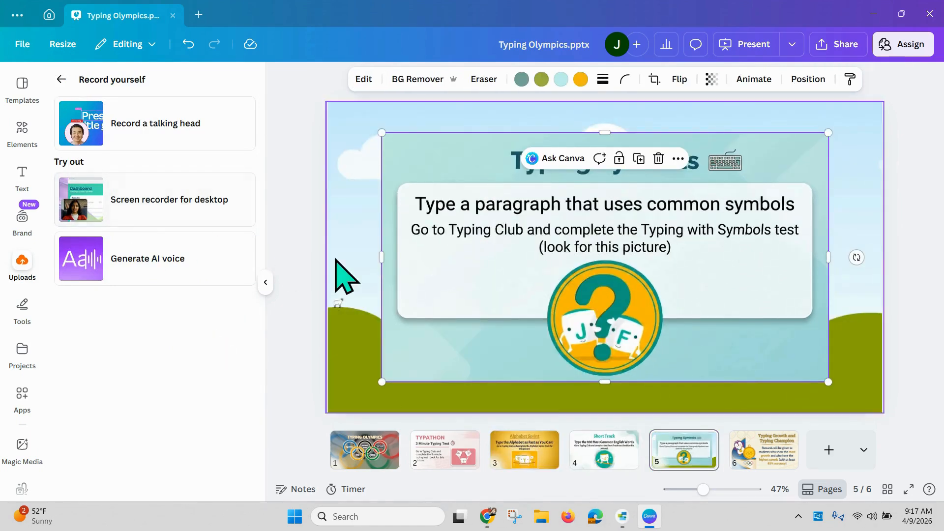
pyautogui.click(363, 80)
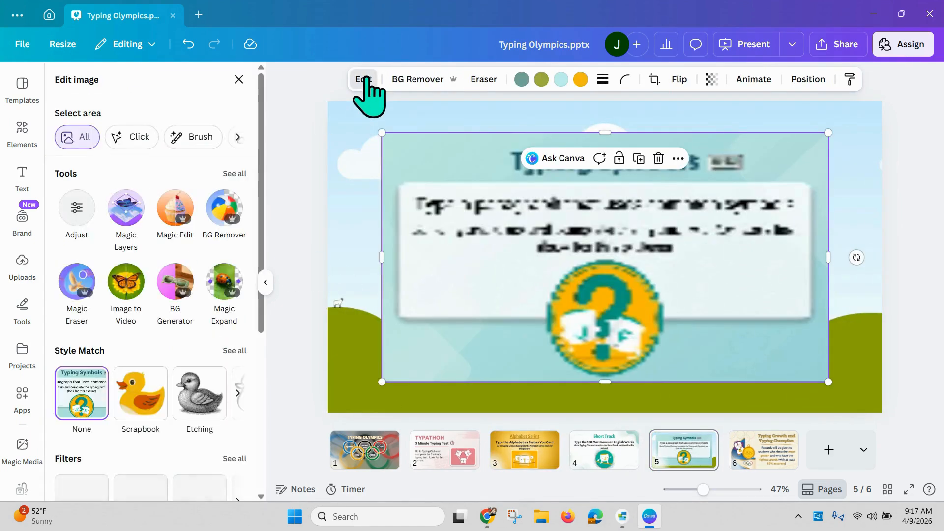
pyautogui.click(124, 212)
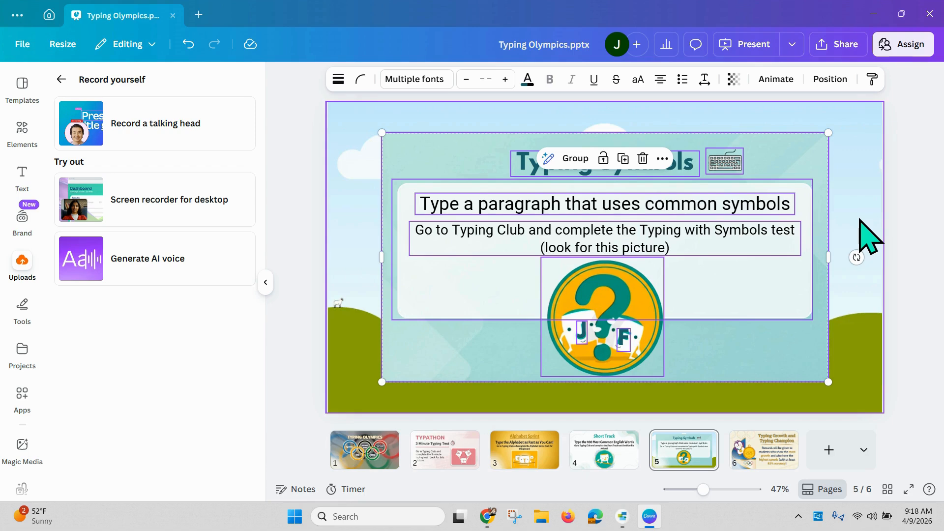
# - Examine the separated elements on the Typing Symbols page, including the J and F letters, the question-mark badge and the text lines
pyautogui.click(697, 359)
pyautogui.click(623, 339)
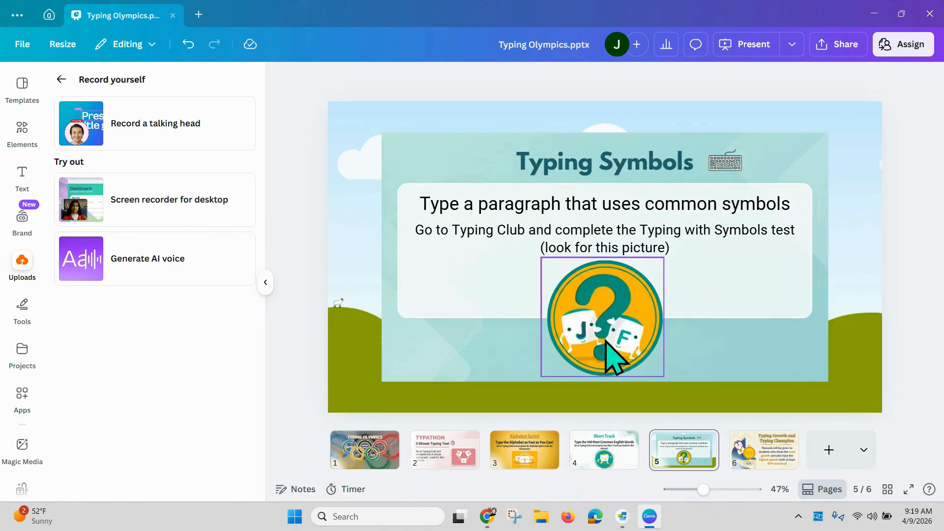
pyautogui.rightClick(583, 334)
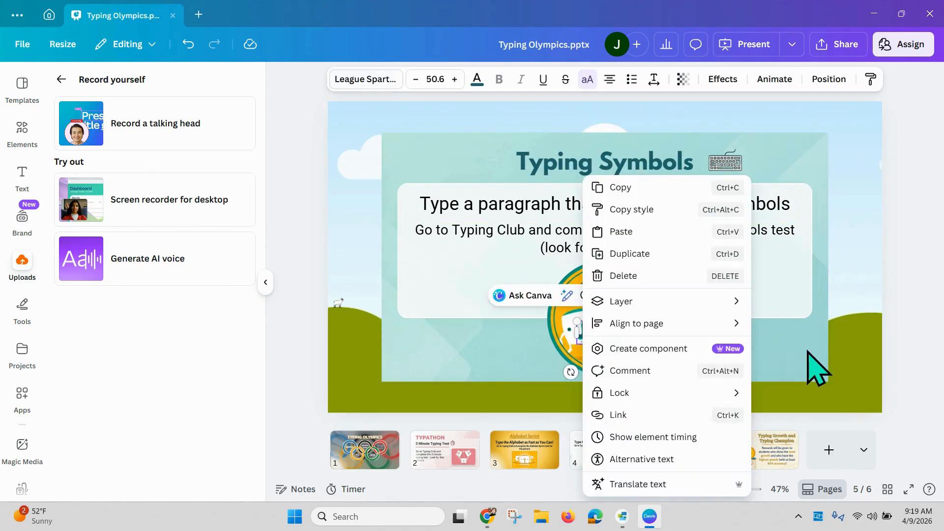
pyautogui.press('Escape')
pyautogui.press('Escape')
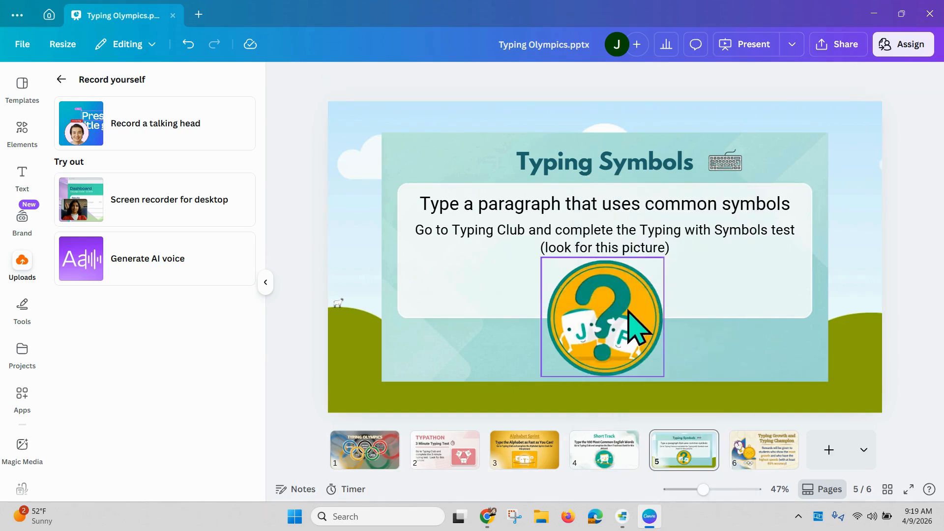
pyautogui.click(633, 328)
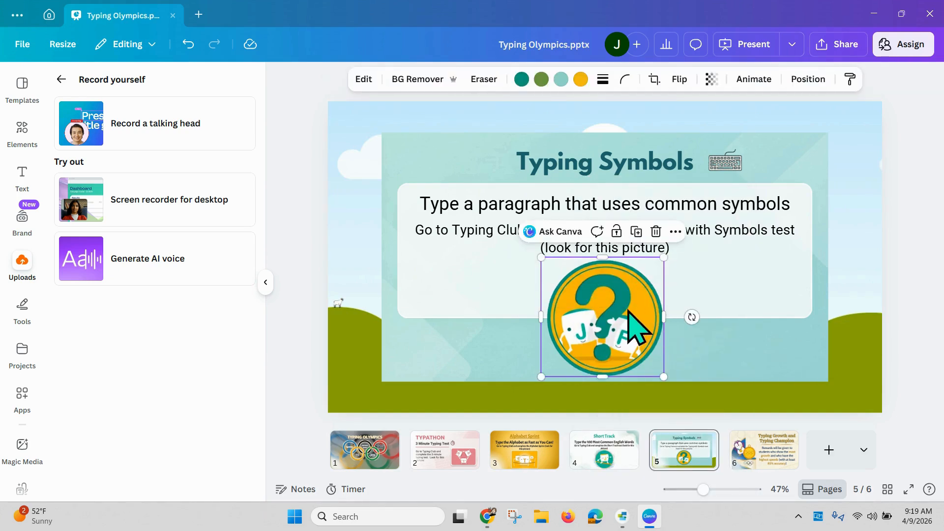
pyautogui.click(735, 206)
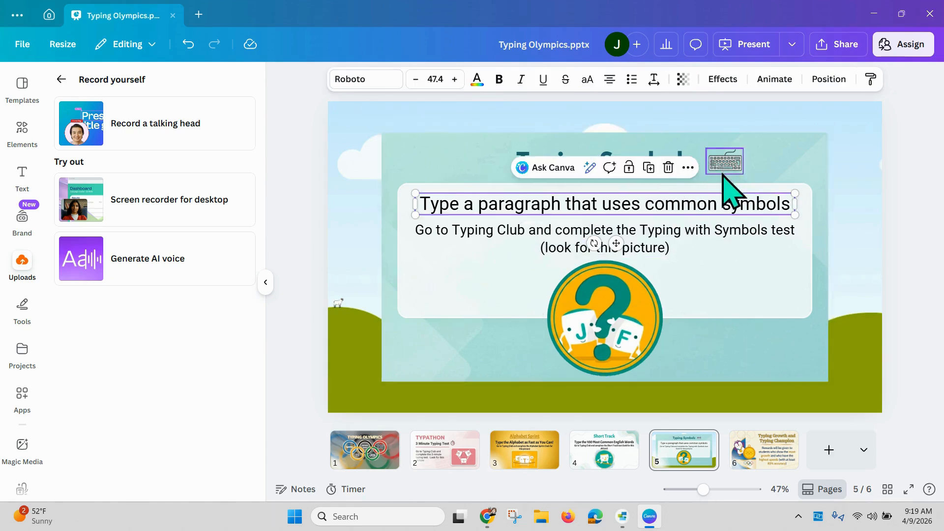
pyautogui.click(715, 246)
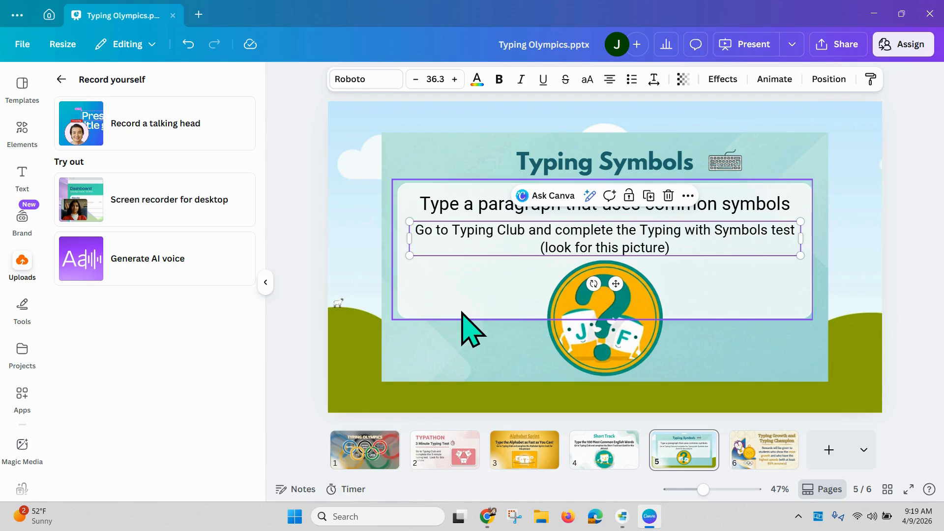
# - Undo the Magic Layers split and the image detachment on the Typing Symbols page
pyautogui.click(188, 44)
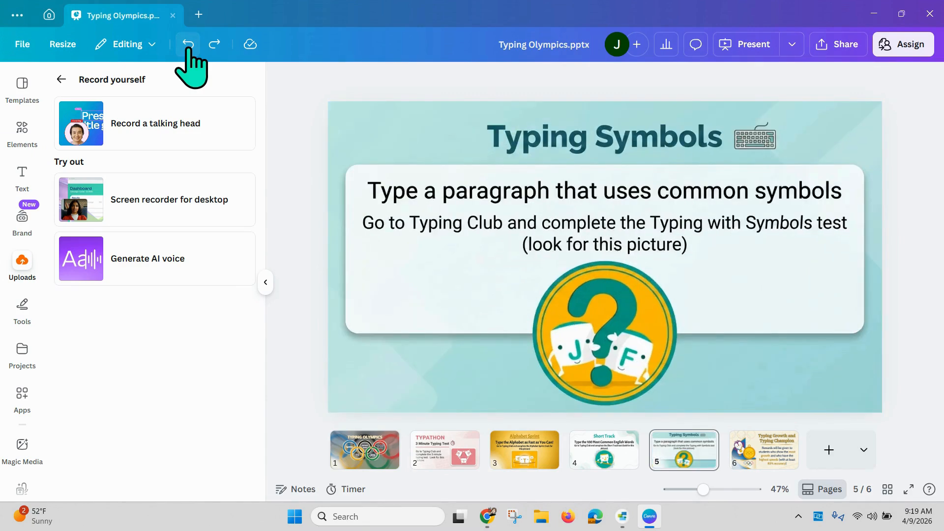